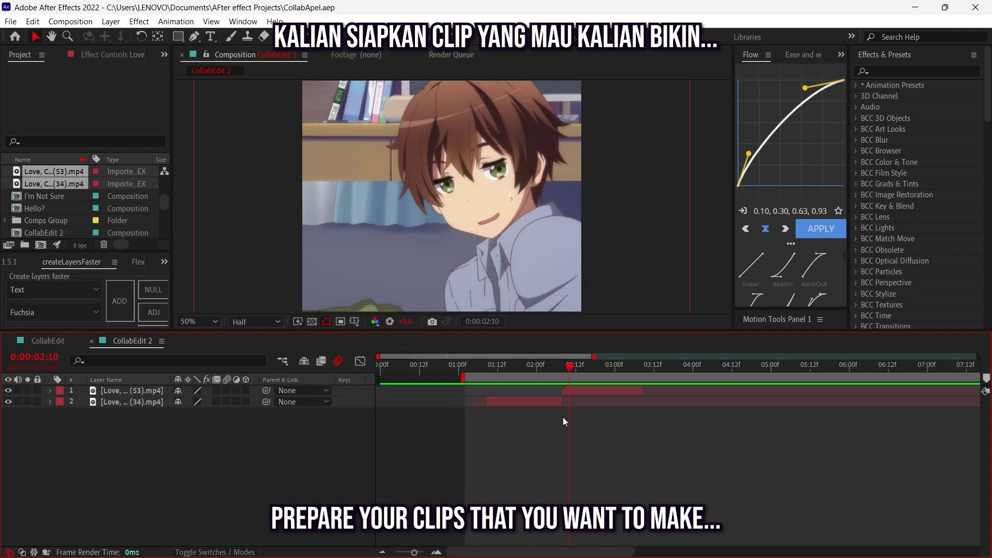
Add a null object above the girl clip and another above the boy clip
scroll(563, 417, up, 2)
click(553, 401)
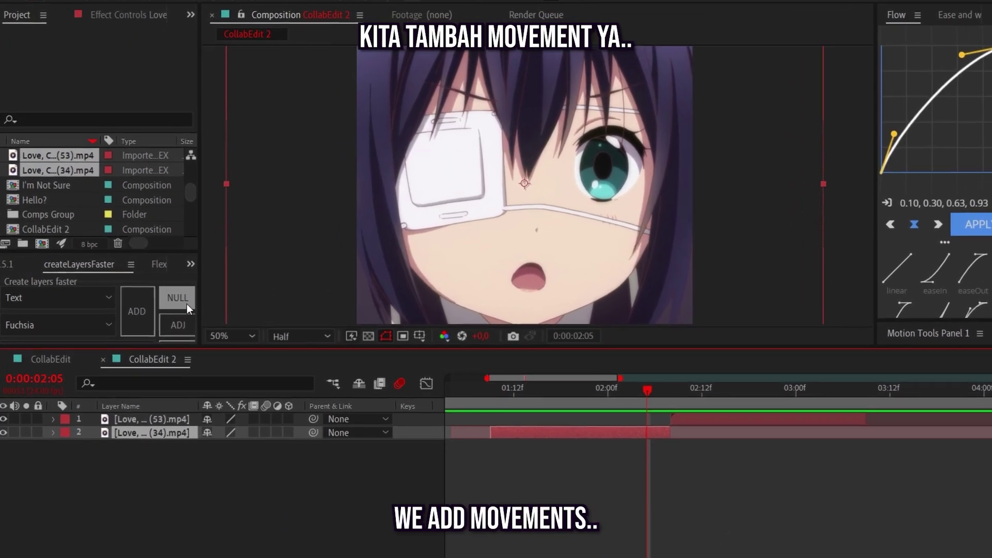
click(178, 300)
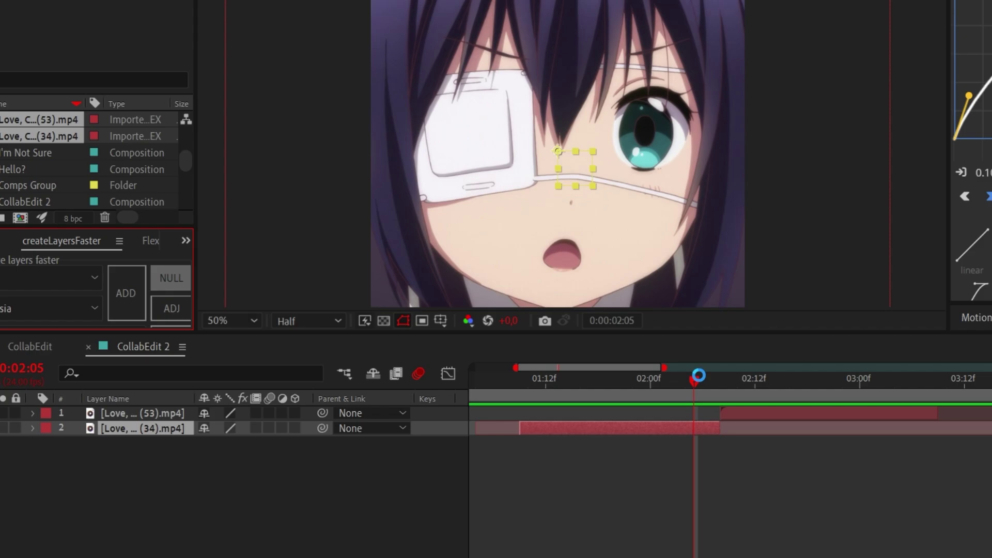
click(637, 341)
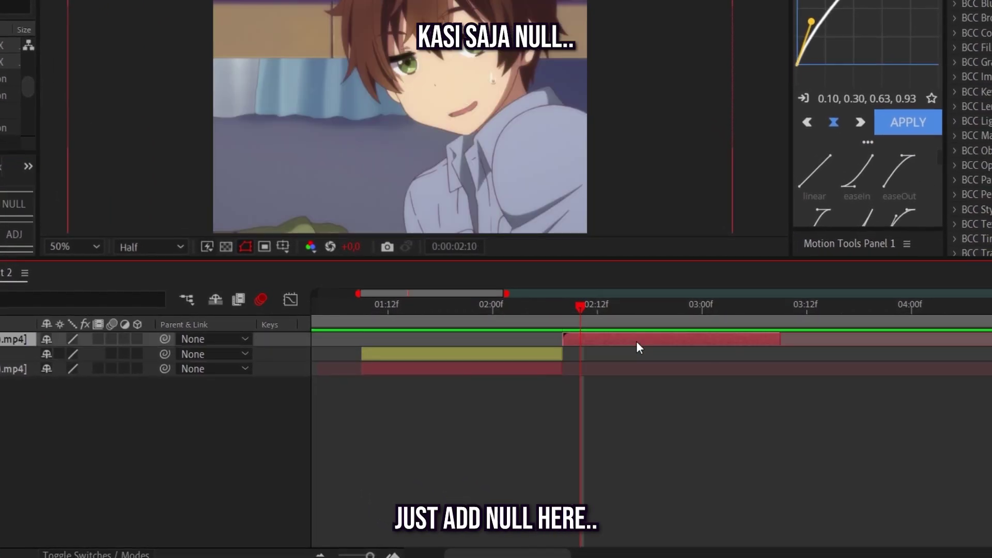
click(13, 204)
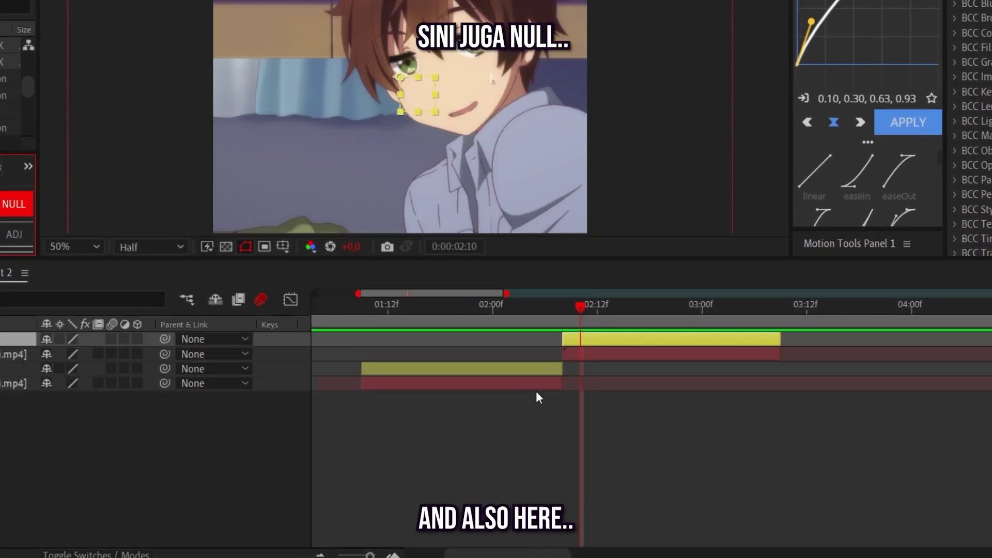
At 02:05, reveal the lower null's Position property and select the top null
drag(577, 302, 540, 387)
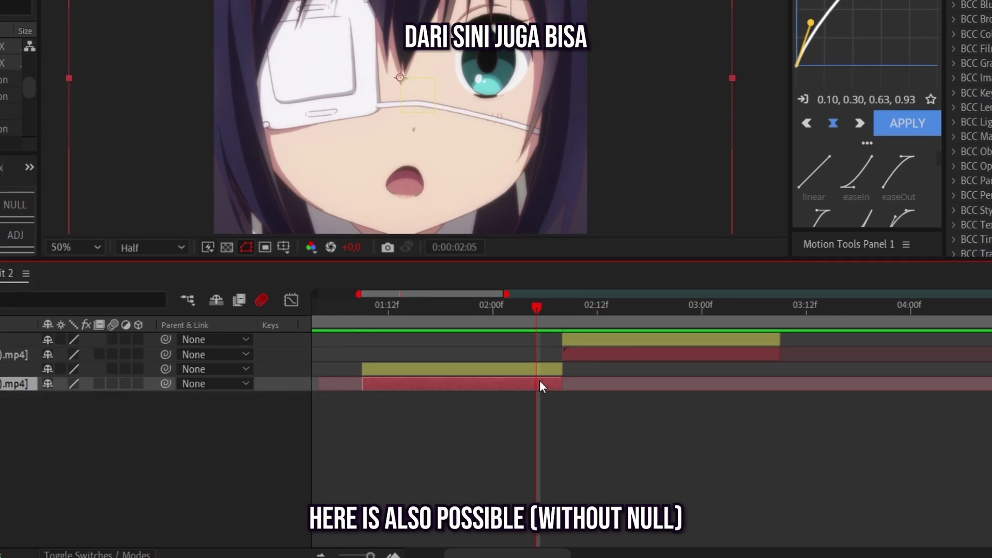
click(556, 368)
key(p)
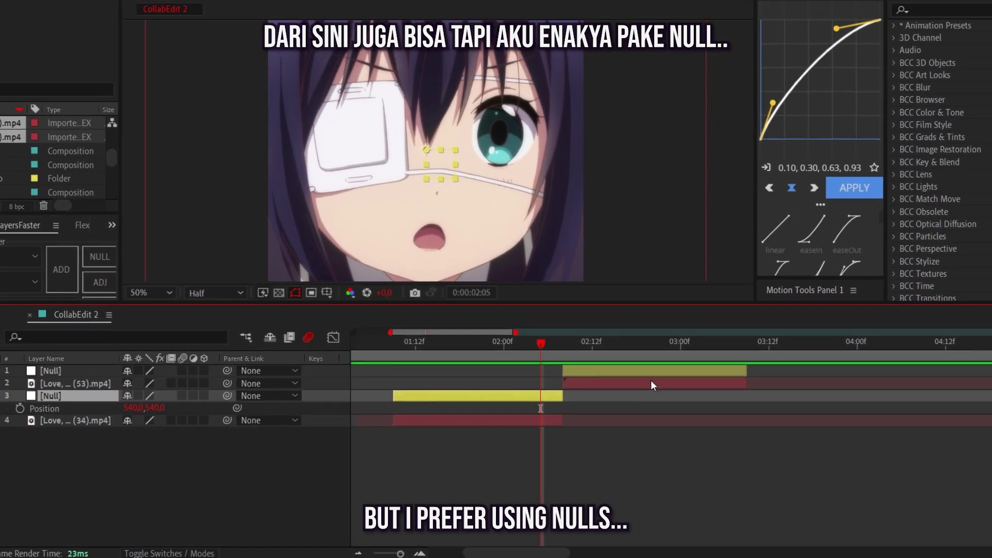
click(623, 389)
Apply CC RepeTile to the clip and set its Expand values to 1000
key(p)
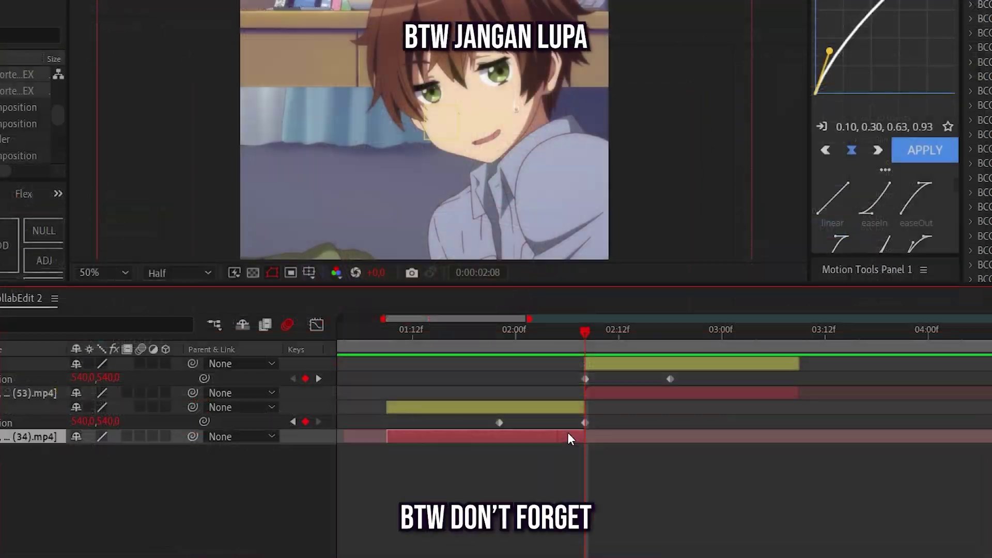
key(ctrl+space)
text(repl)
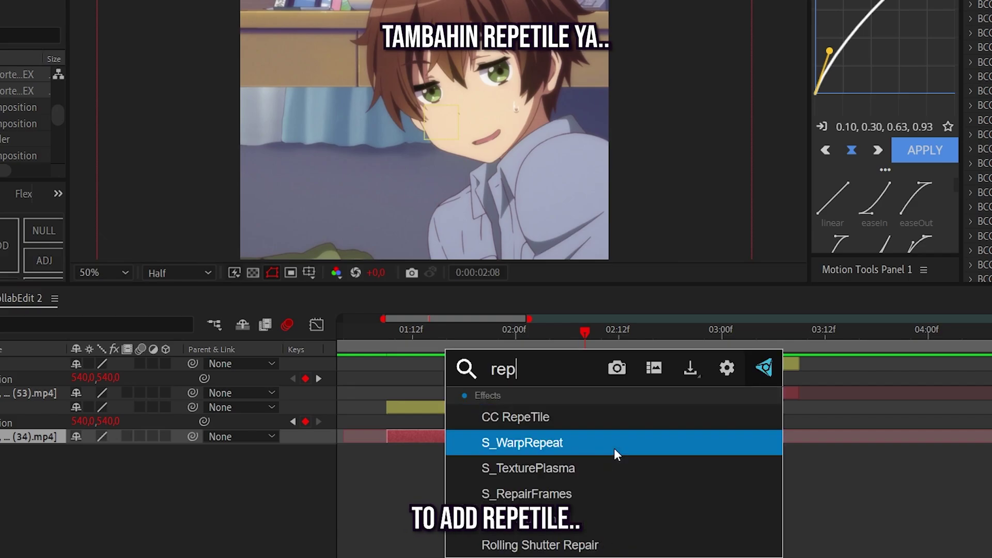
key(BackSpace)
text(etiu)
key(BackSpace)
key(BackSpace)
text(i)
key(Return)
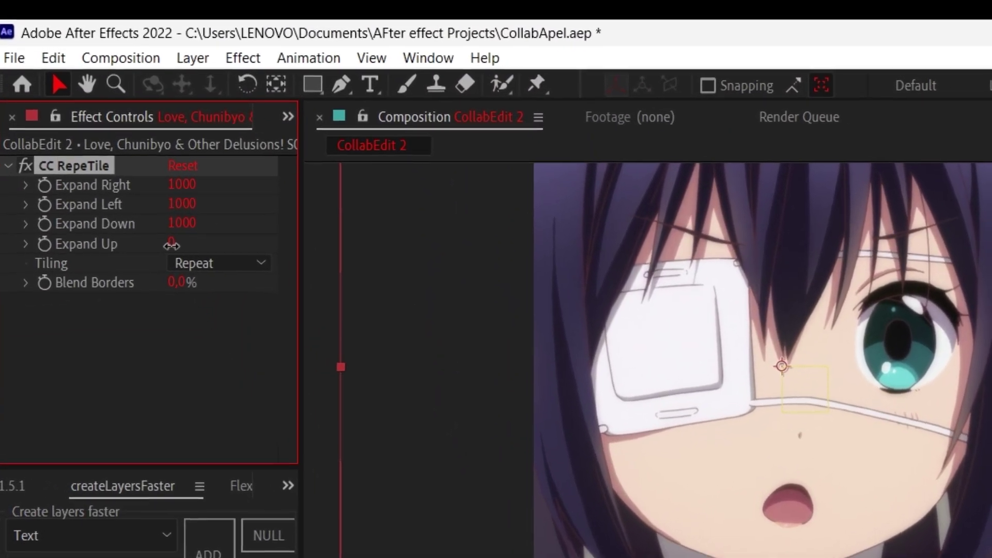
click(142, 195)
text(1000)
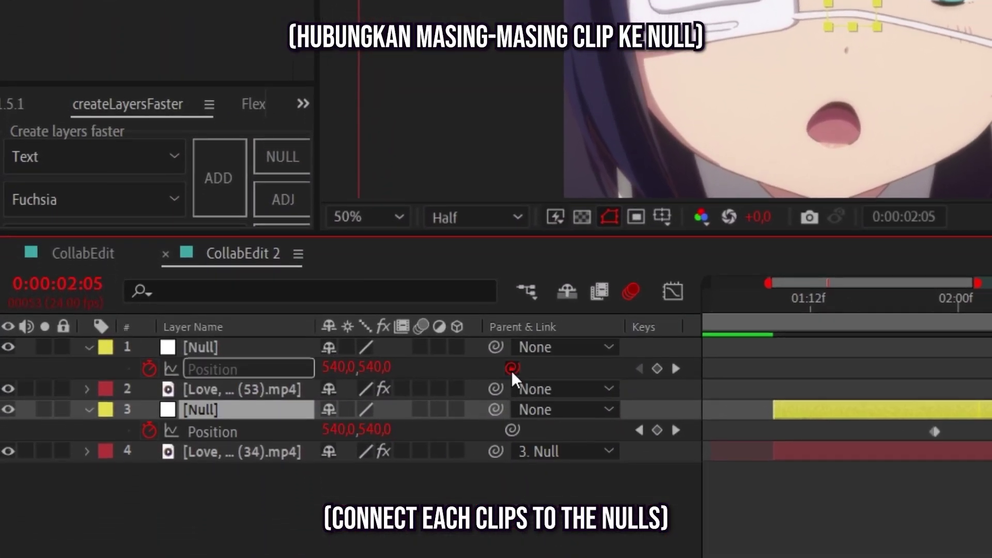
Parent the boy clip to the top null with the pickwhip
click(512, 369)
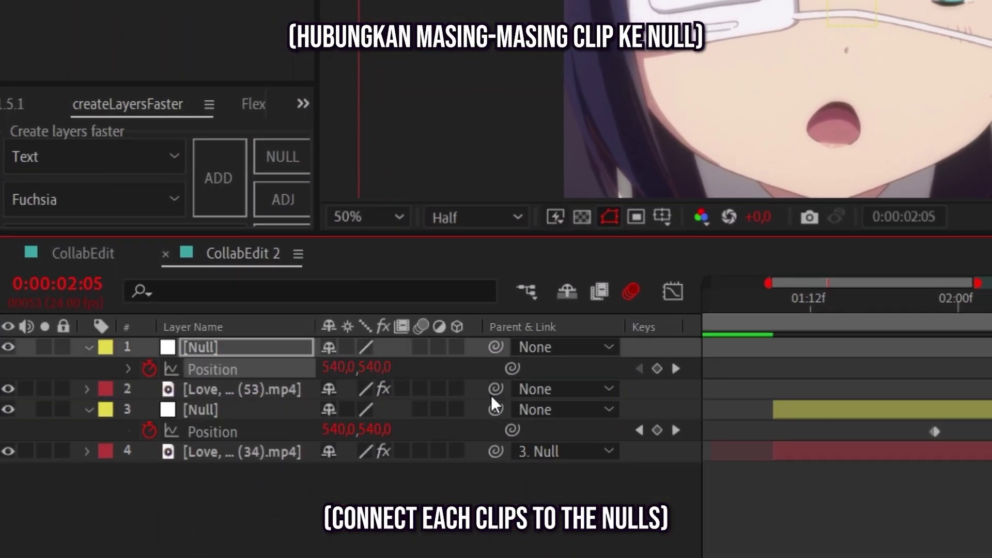
drag(311, 360, 310, 358)
click(675, 429)
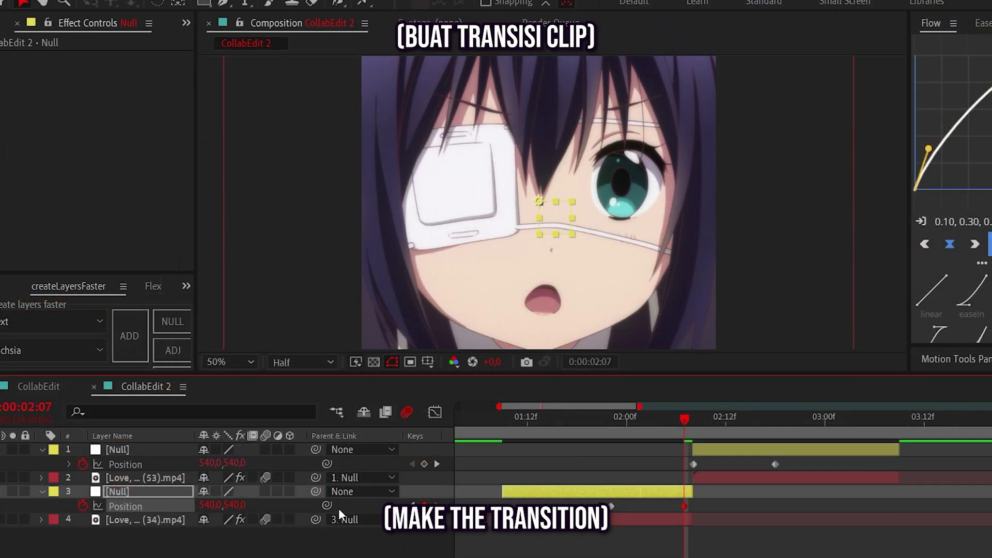
Slide the lower null off-frame left and, at 02:08, the top null off to the right
mouse_move(212, 505)
mouse_down()
mouse_move(176, 505)
mouse_move(197, 509)
mouse_up()
drag(685, 507, 693, 507)
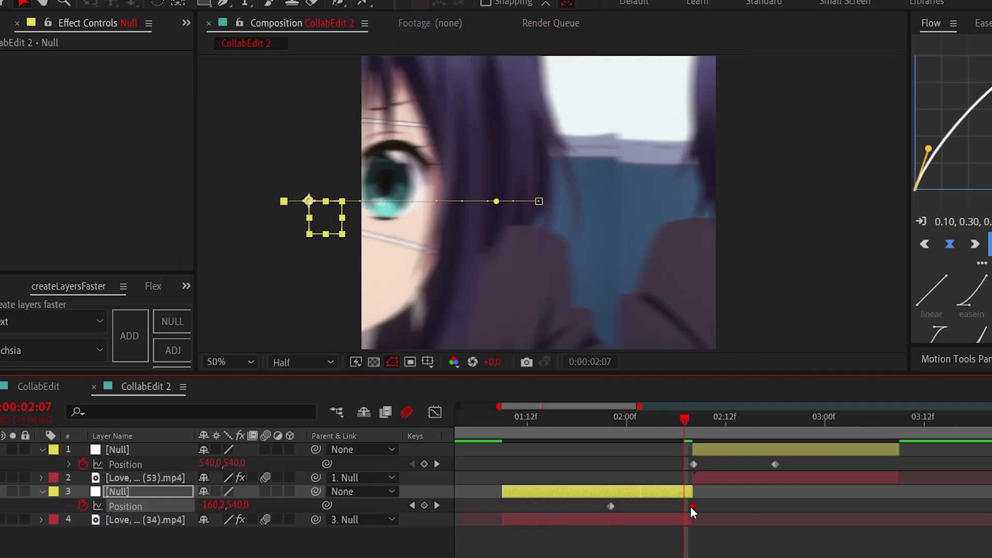
click(693, 430)
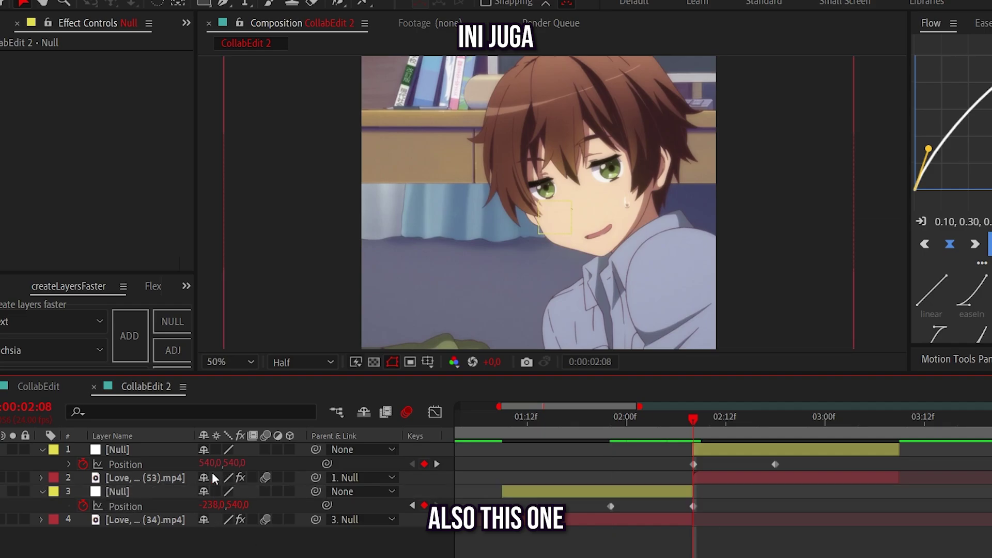
drag(219, 463, 866, 482)
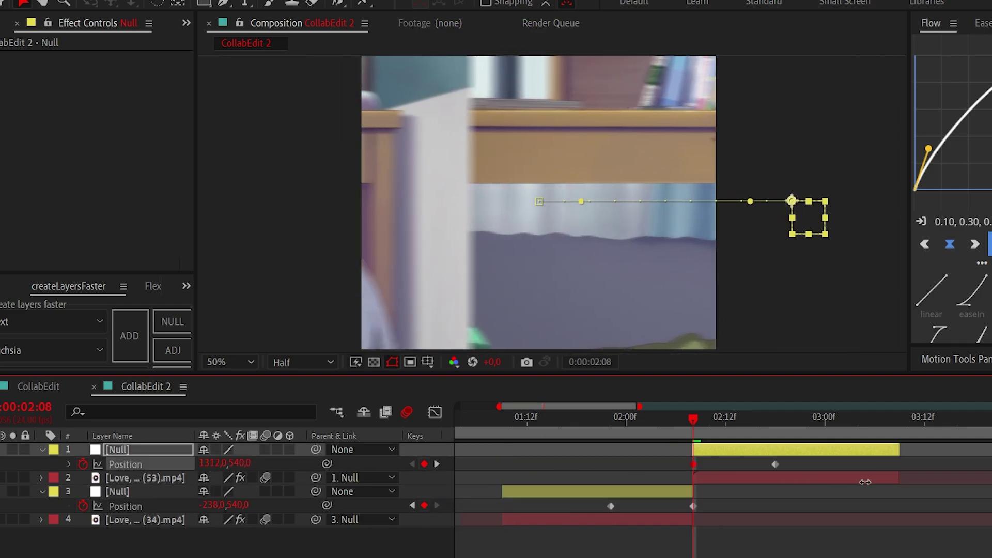
Check the lower null's Position X speed graph and preview the transition from 02:03
click(125, 506)
click(436, 412)
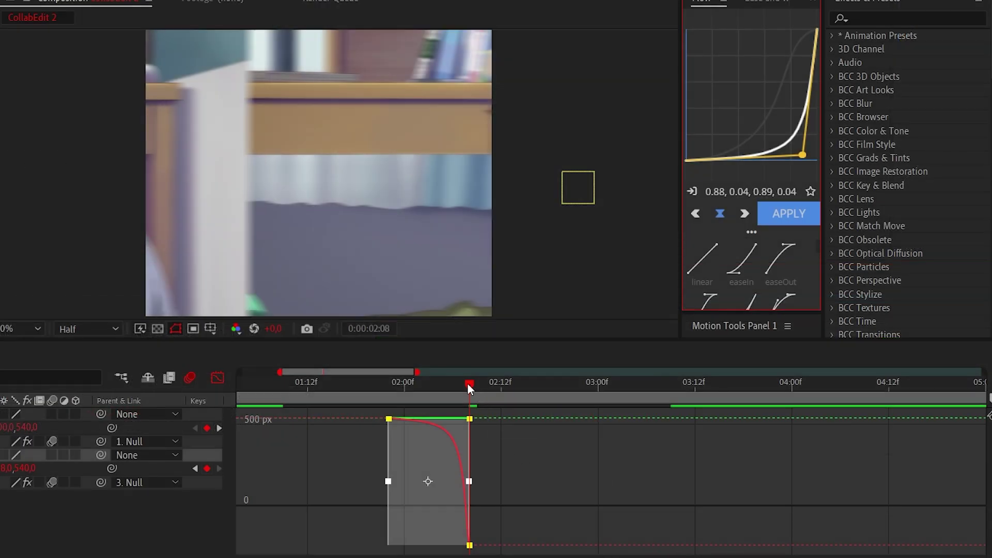
drag(469, 386, 374, 383)
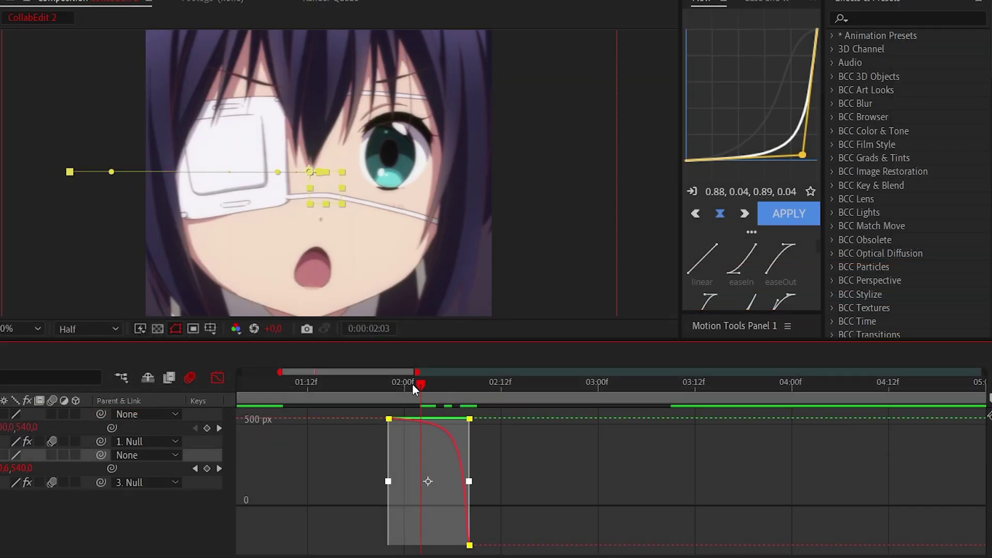
key(b)
key(space)
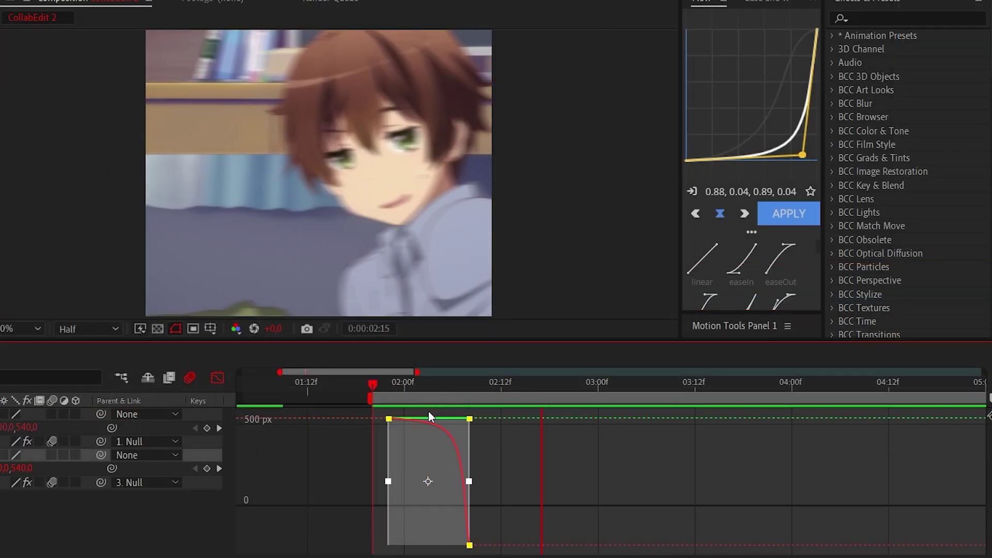
key(shift+F3)
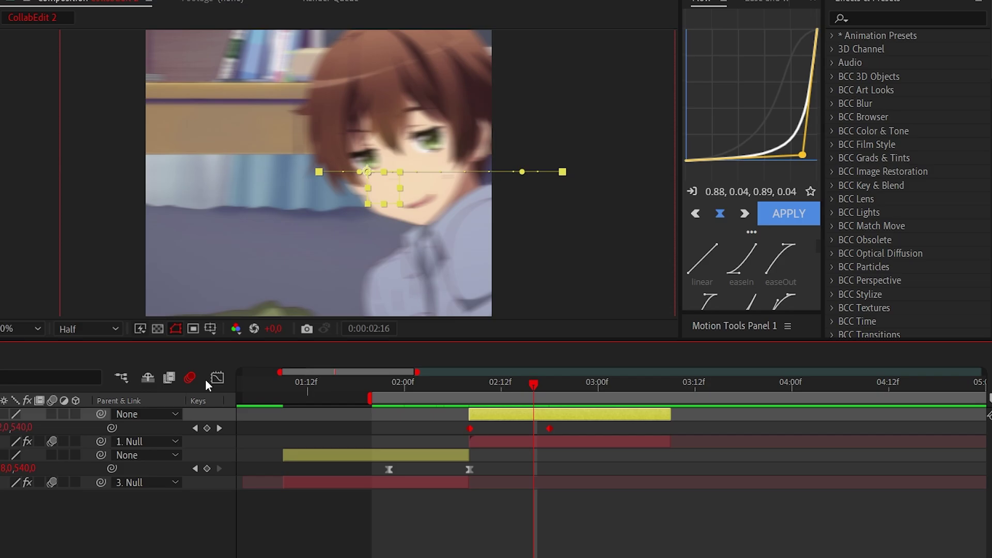
click(216, 378)
Apply a steep, fast-start Flow ease curve to the top null's keyframes and preview it
key(shift+F3)
drag(817, 31, 698, 34)
mouse_move(796, 150)
mouse_down()
mouse_move(713, 92)
mouse_move(697, 57)
mouse_up()
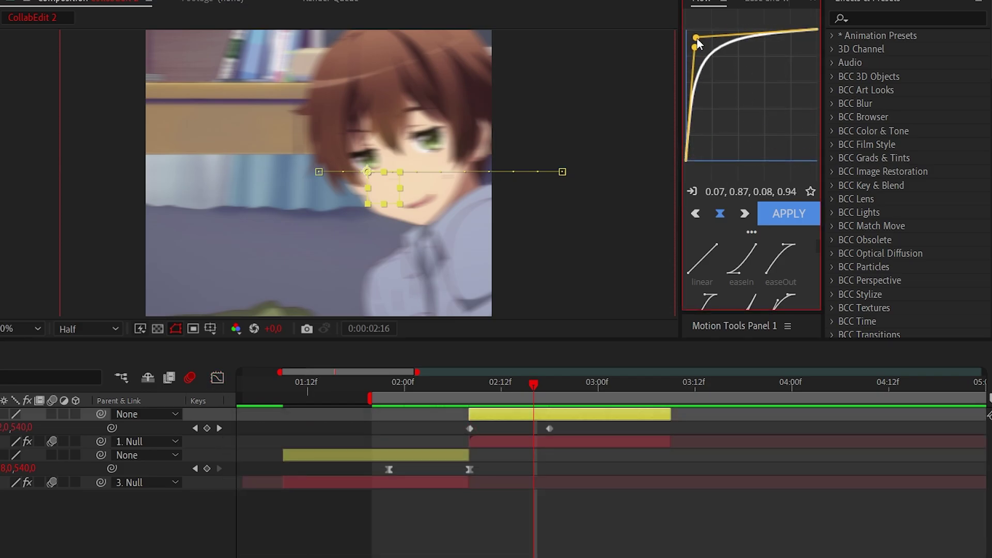
drag(695, 45, 696, 43)
click(770, 214)
key(space)
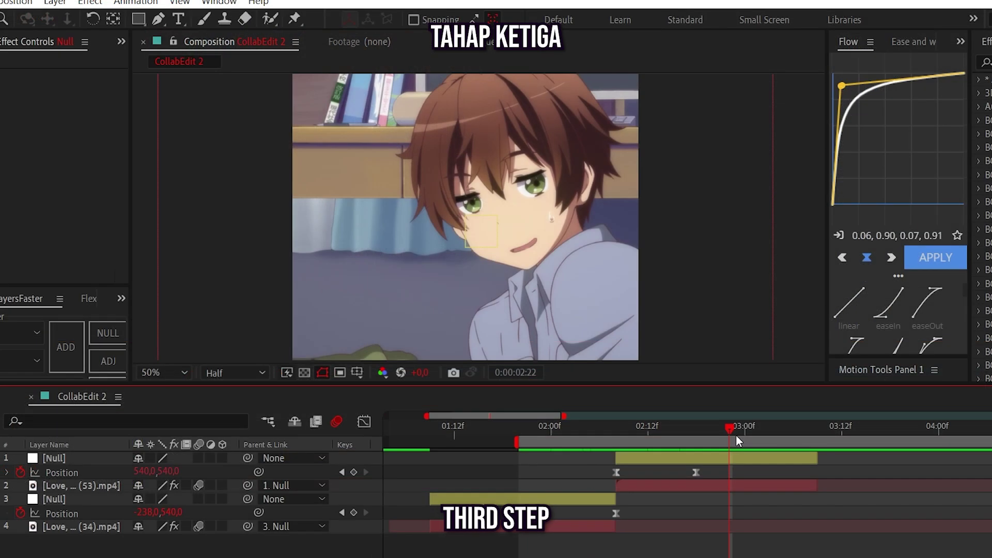
At 02:00, apply the BCC+DeFog effect to the adjustment layer
drag(704, 434, 552, 432)
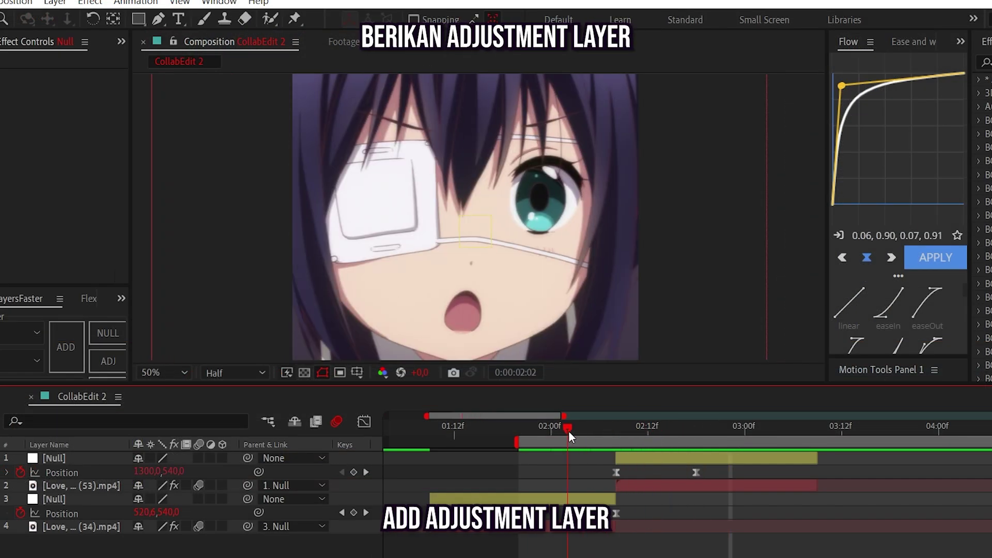
click(584, 499)
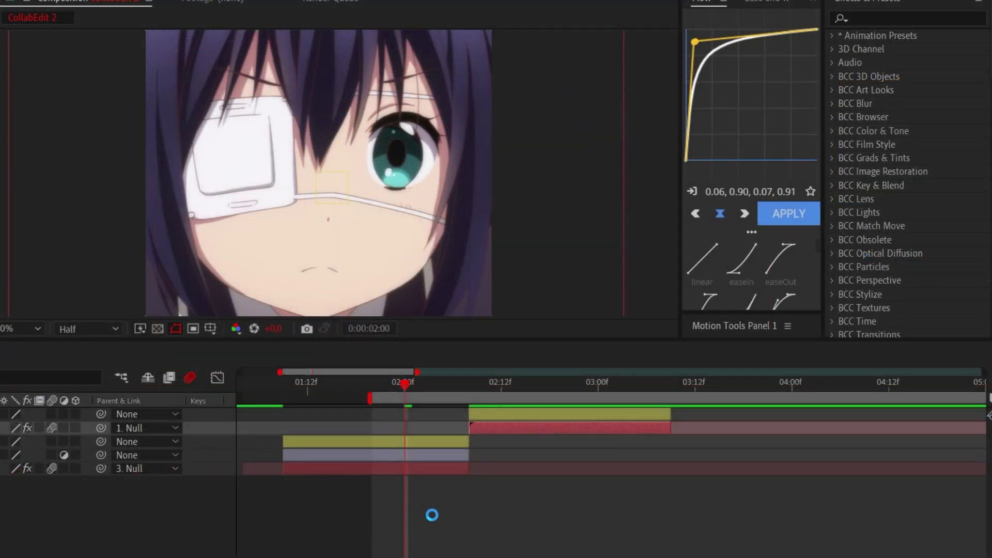
key(ctrl+space)
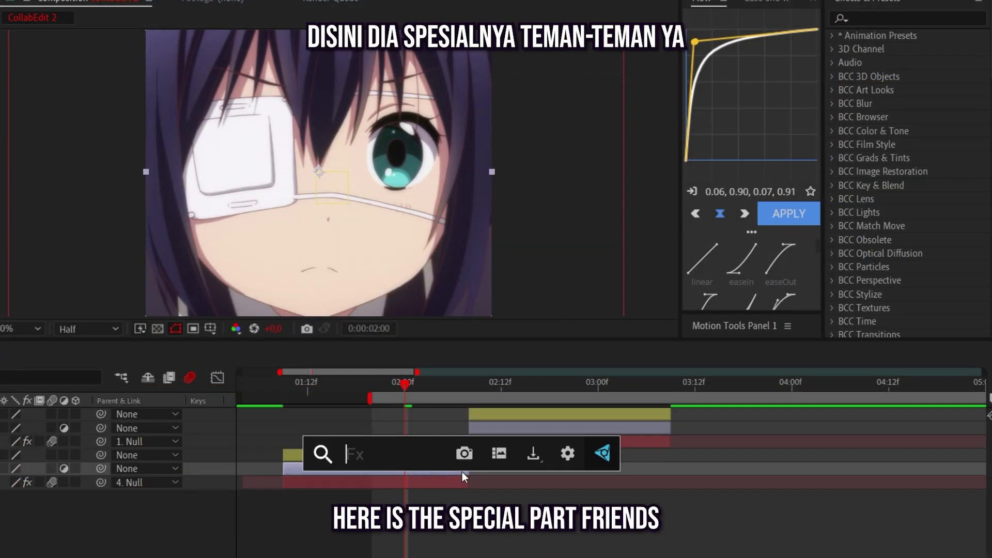
text(defog)
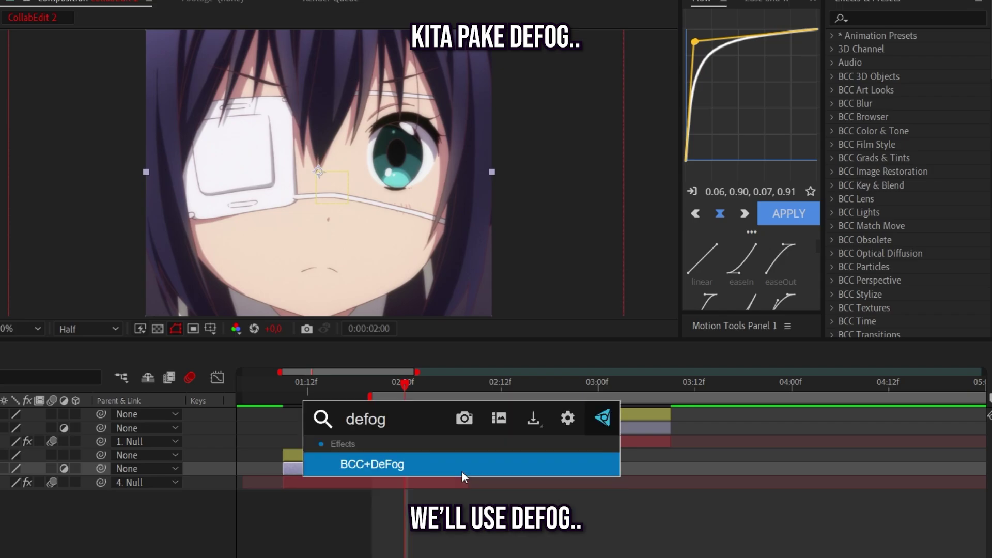
key(Return)
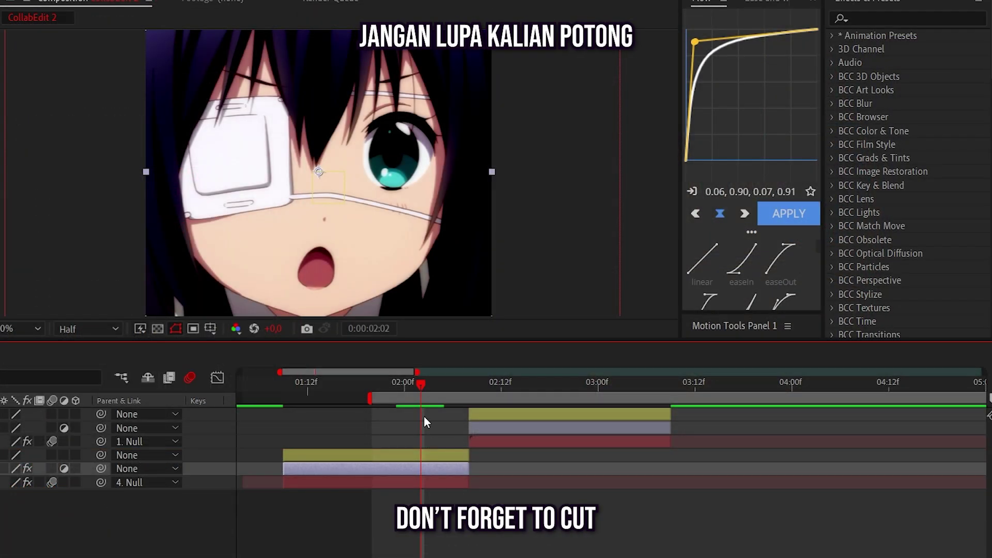
Trim the lower adjustment layer's in-point to 01:23 and show the nulls' keyframes
click(436, 458)
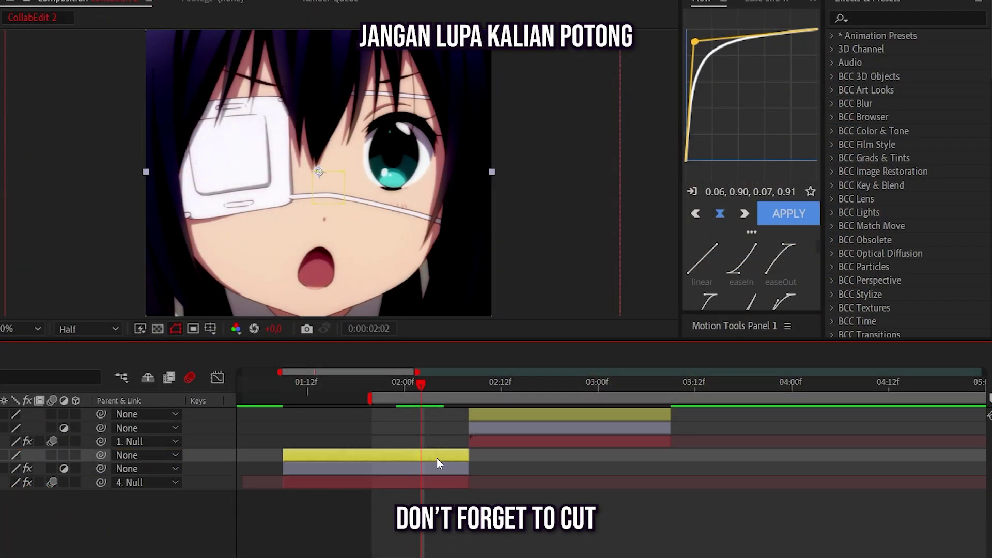
key(u)
click(431, 479)
drag(421, 386, 389, 383)
key(alt+bracketleft)
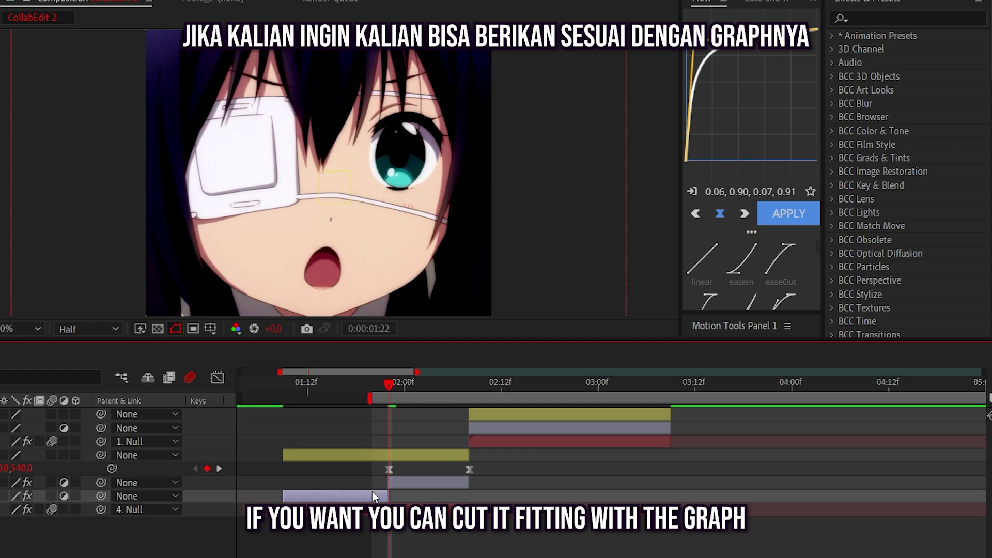
click(547, 416)
key(u)
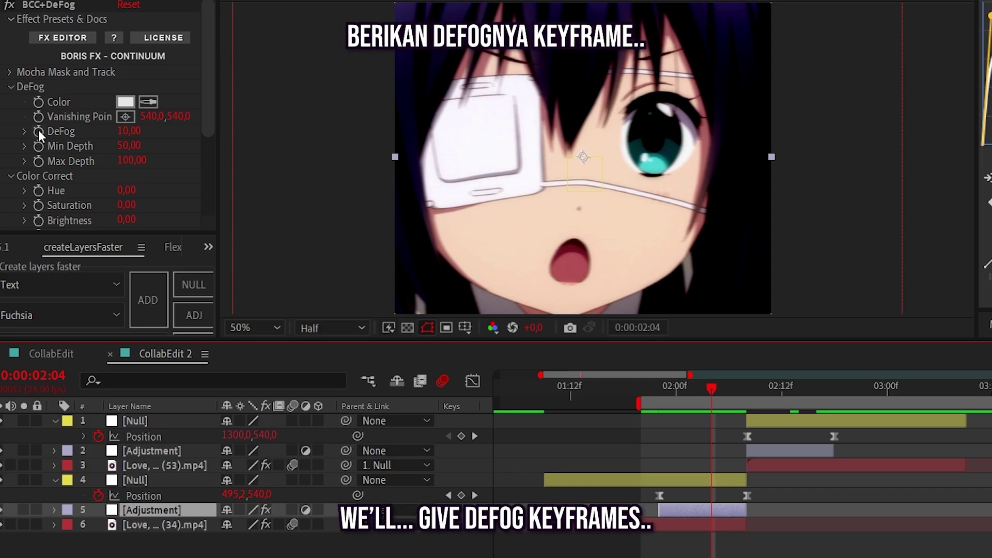
Keyframe the lower adjustment layer's DeFog and place the start keyframe at 01:22
click(38, 131)
drag(712, 541, 748, 540)
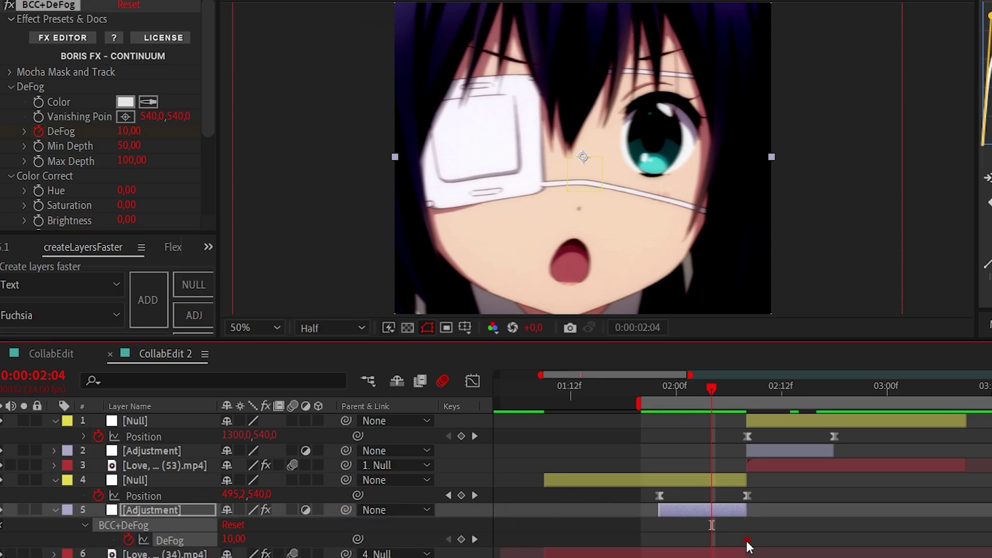
drag(711, 401, 685, 402)
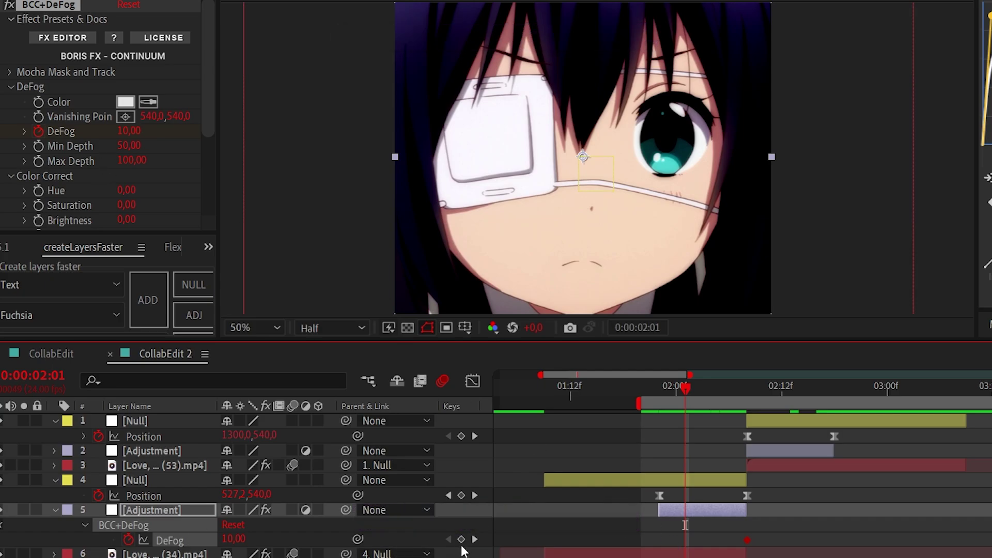
drag(683, 542, 671, 507)
drag(687, 388, 661, 388)
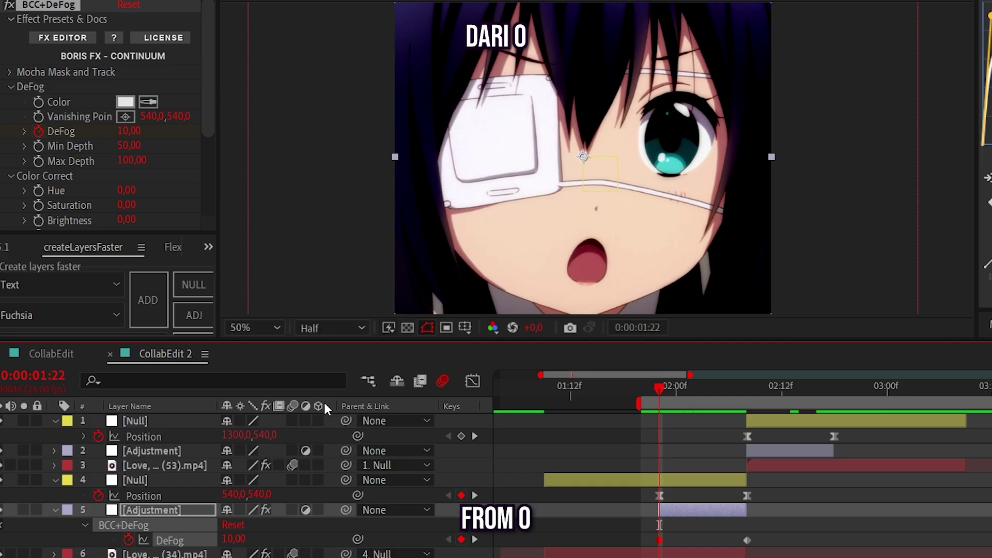
click(25, 135)
At 02:06, raise the DeFog amount to 27 to darken the first clip
drag(748, 540, 737, 542)
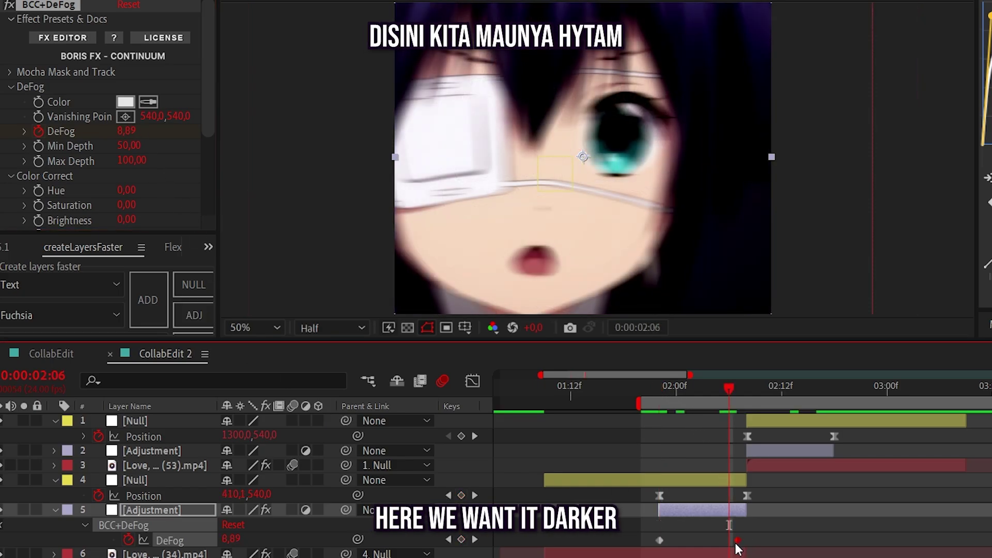
drag(128, 131, 137, 145)
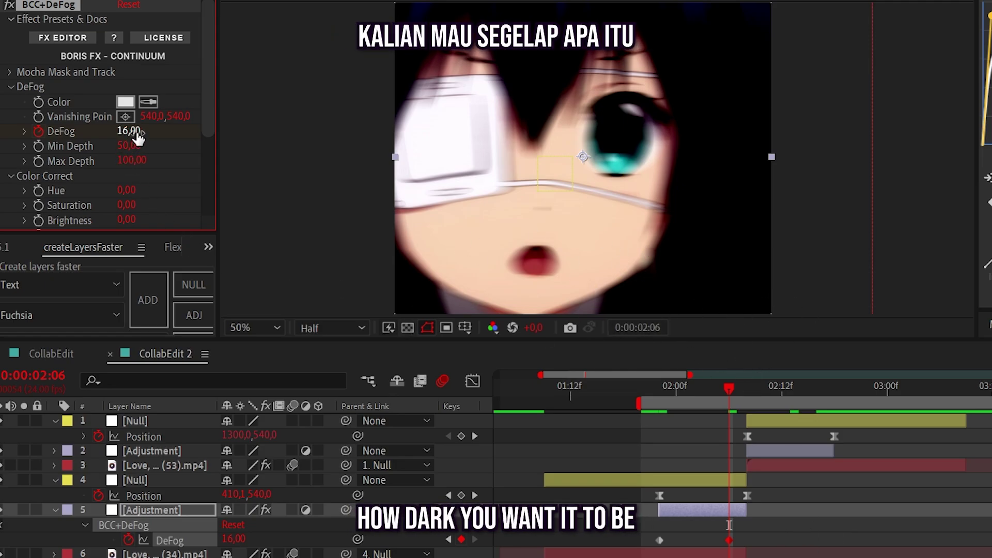
drag(138, 137, 152, 144)
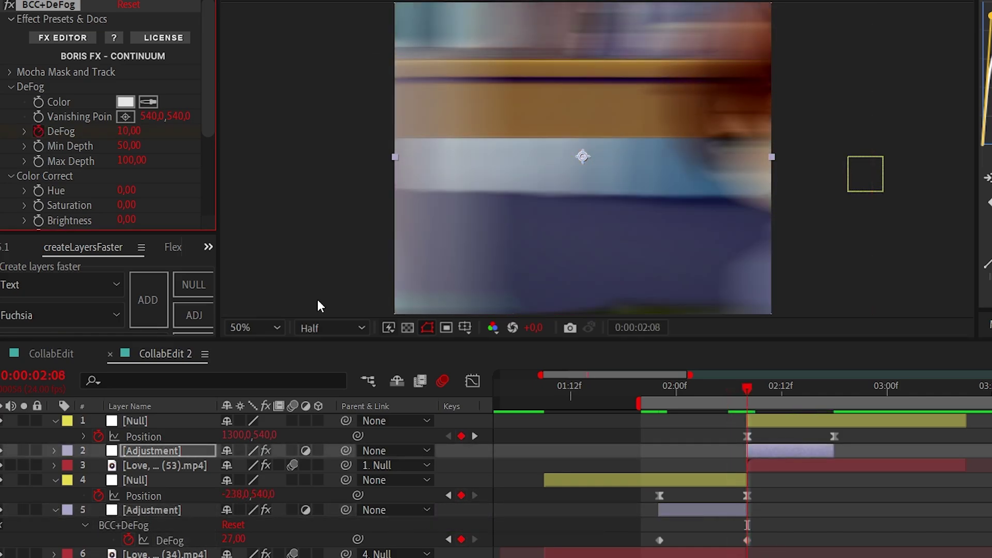
Raise the upper adjustment layer's DeFog to 49 at the cut and scrub to preview
key(u)
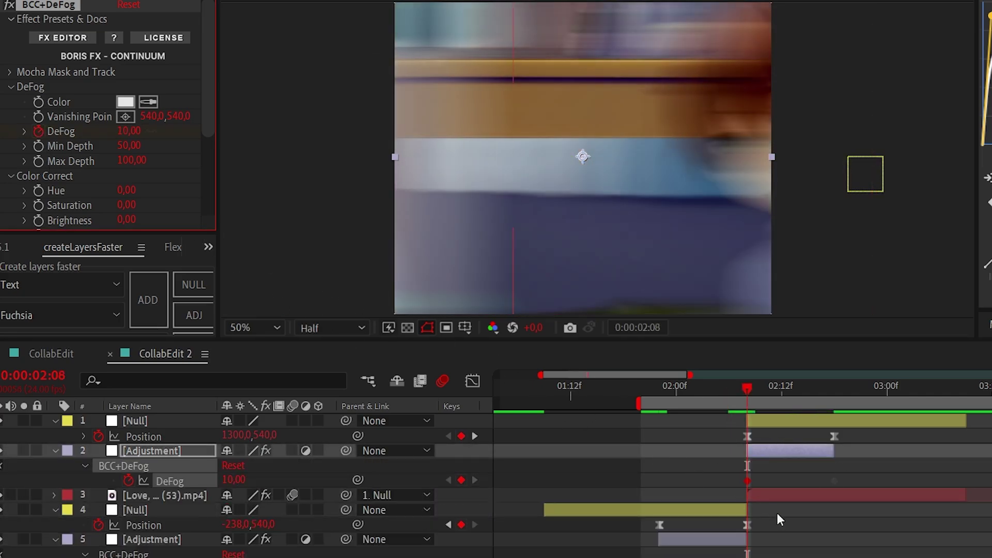
drag(128, 131, 175, 135)
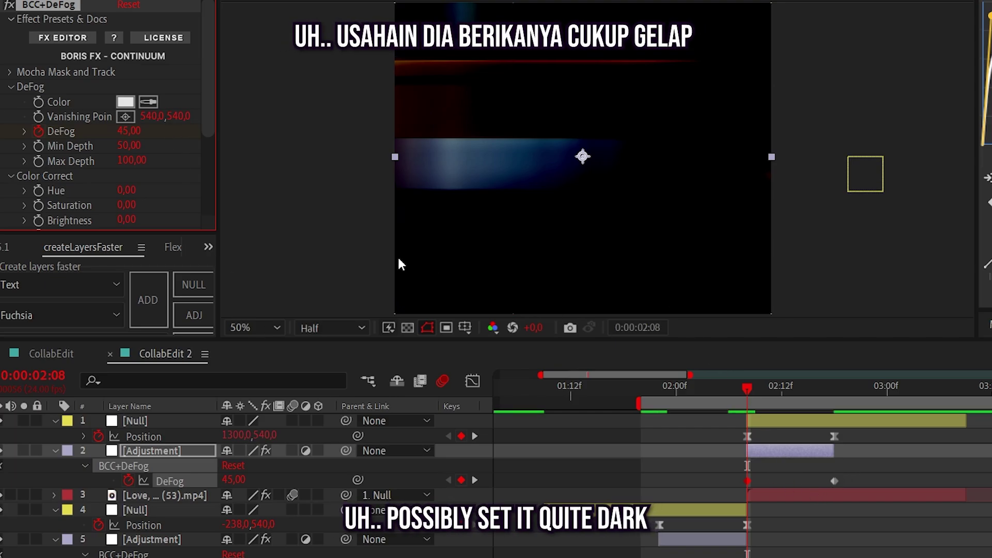
drag(136, 133, 140, 134)
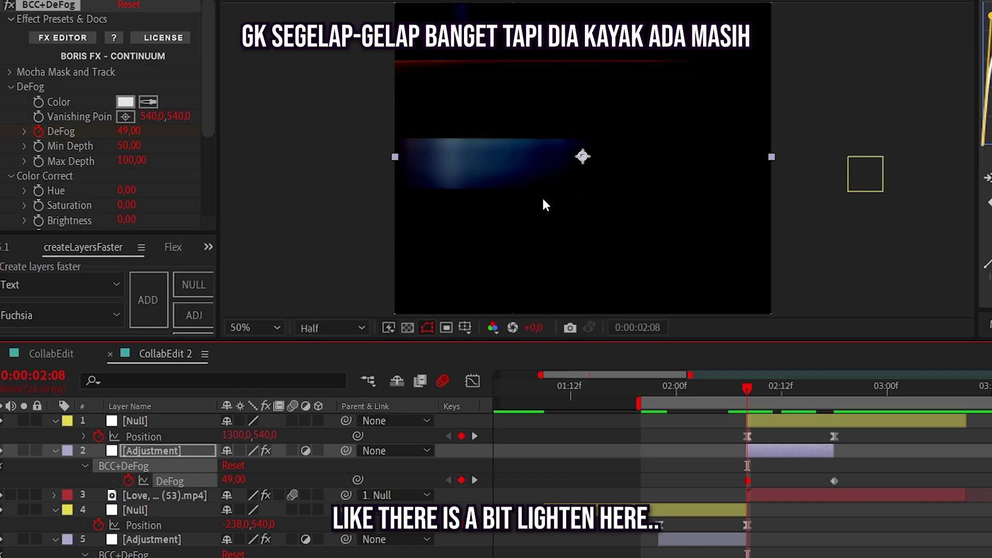
drag(758, 389, 748, 389)
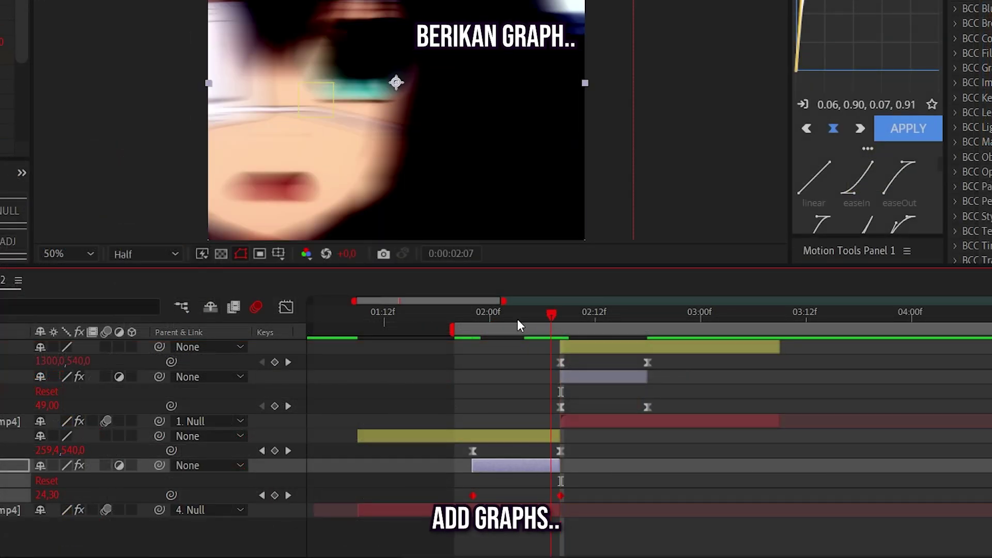
Ease the lower layer's DeFog curve so it rises steeply at the end
click(285, 308)
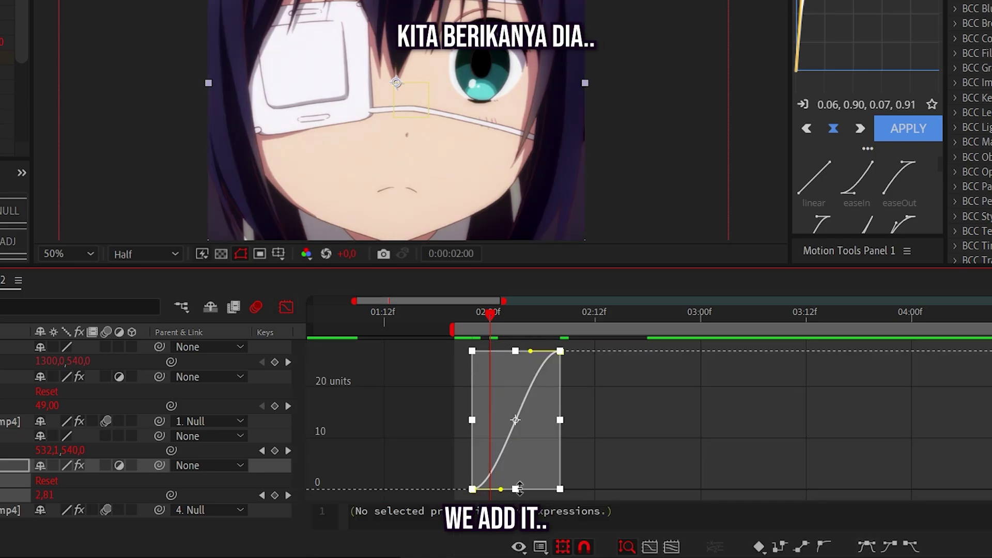
drag(501, 490, 553, 492)
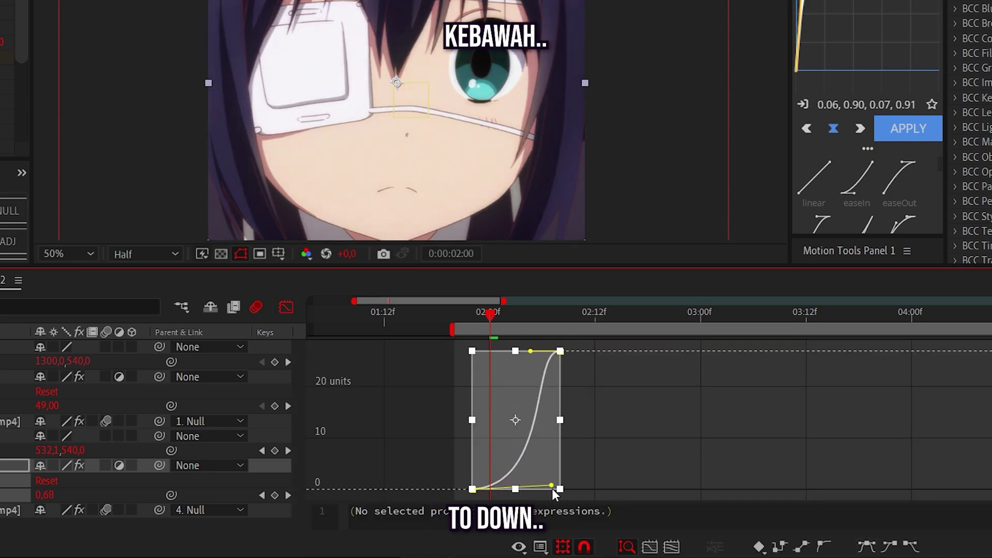
drag(535, 352, 556, 478)
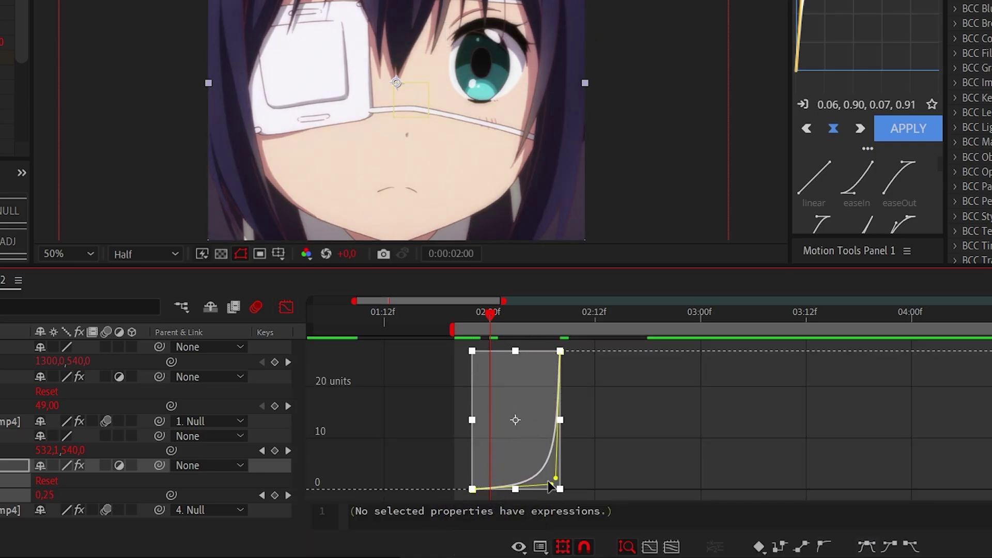
Reshape the upper layer's DeFog curve to drop off sharply after the cut
click(286, 308)
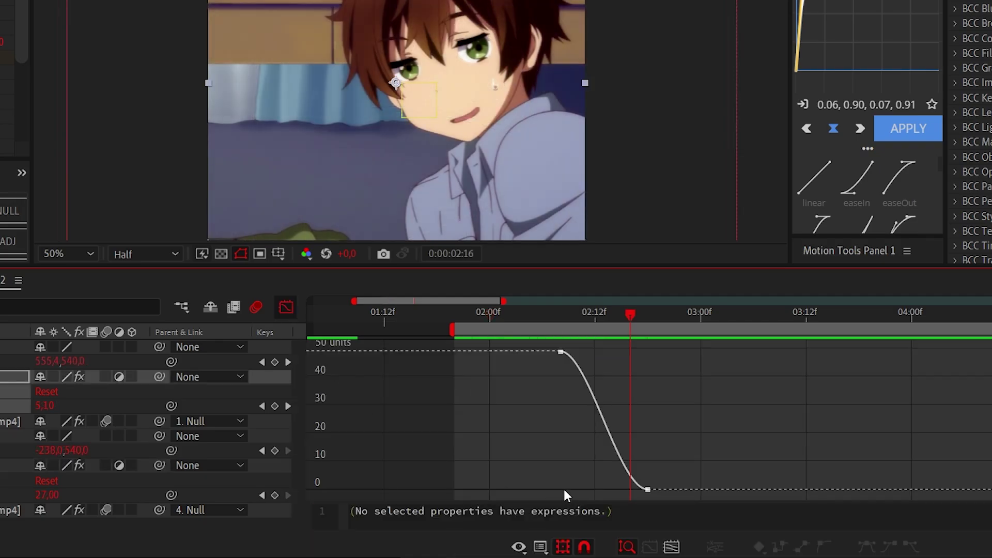
double_click(626, 482)
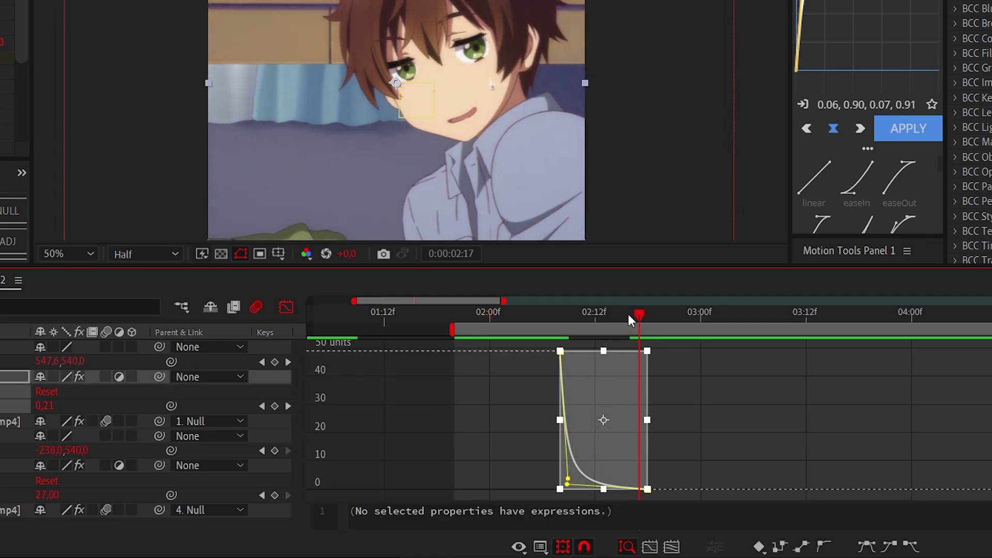
drag(628, 314, 532, 314)
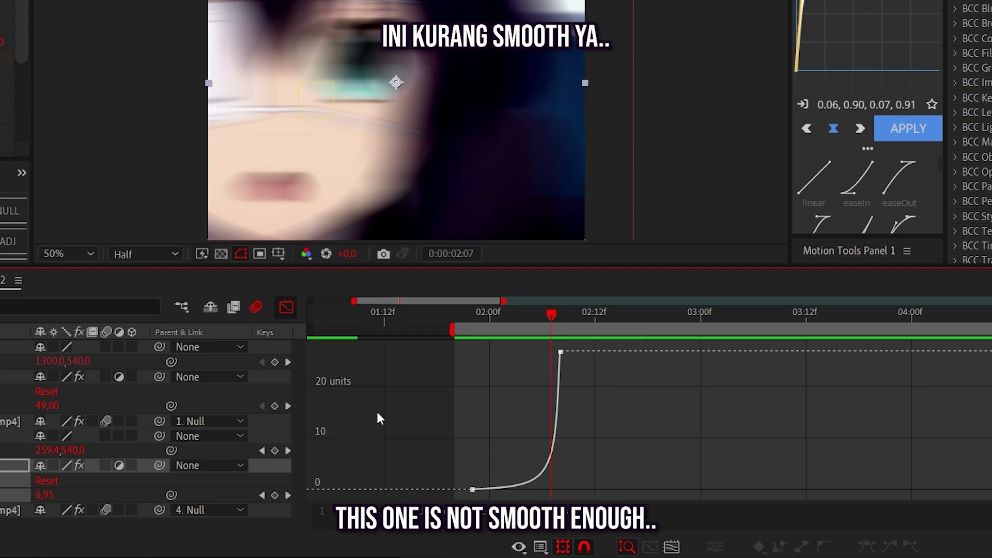
double_click(559, 481)
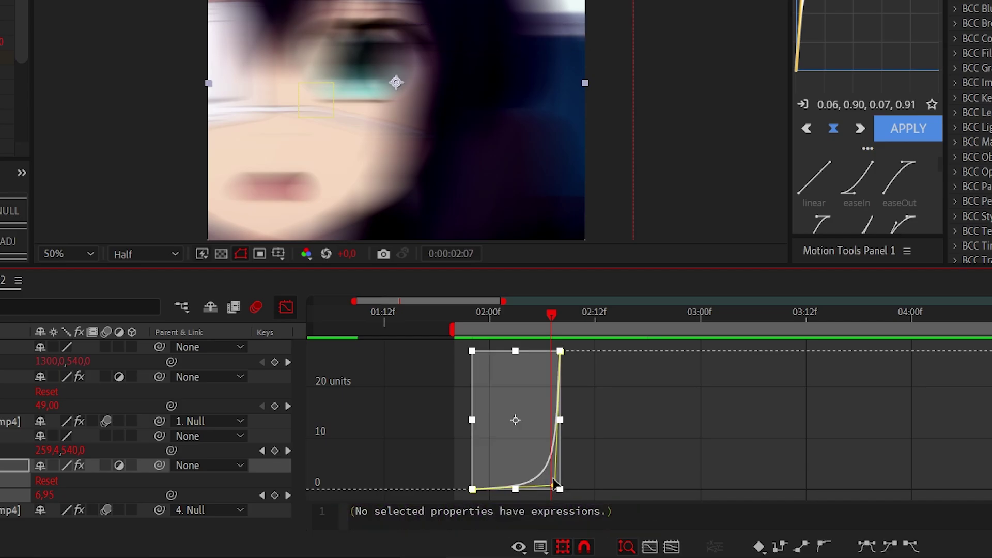
drag(554, 484, 557, 486)
click(286, 307)
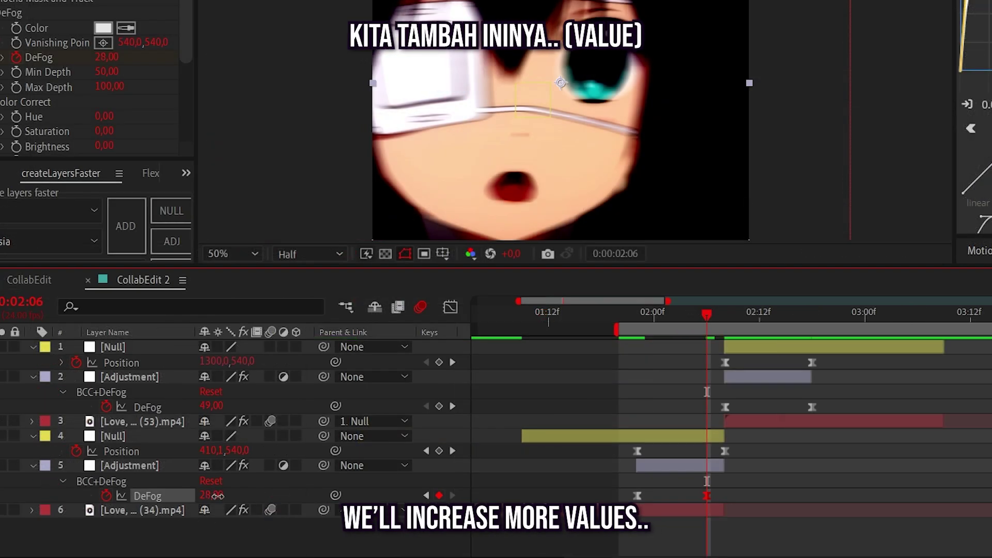
Raise the lower layer's peak DeFog to 42 and steepen its incoming curve toward 02:06
drag(212, 495, 230, 497)
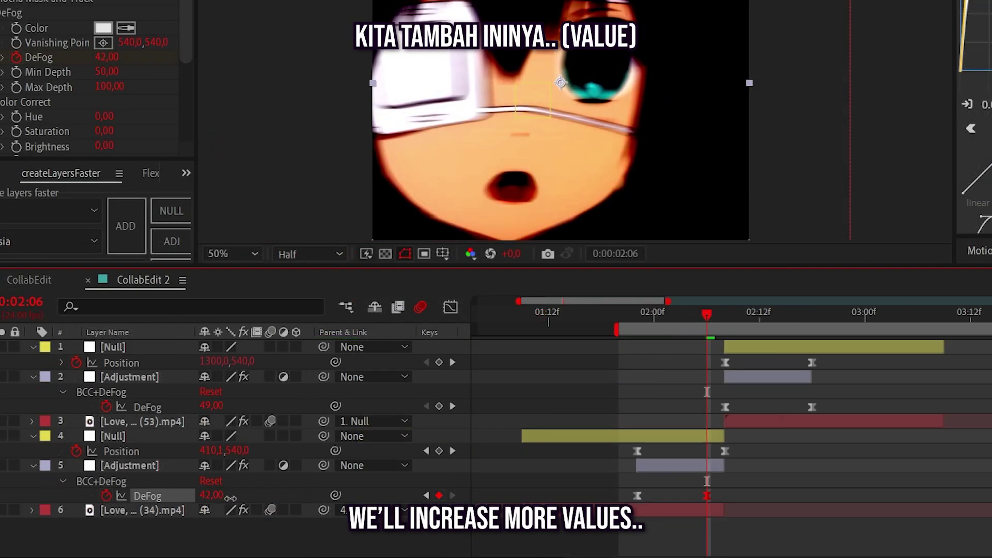
drag(740, 491, 587, 498)
key(shift+F3)
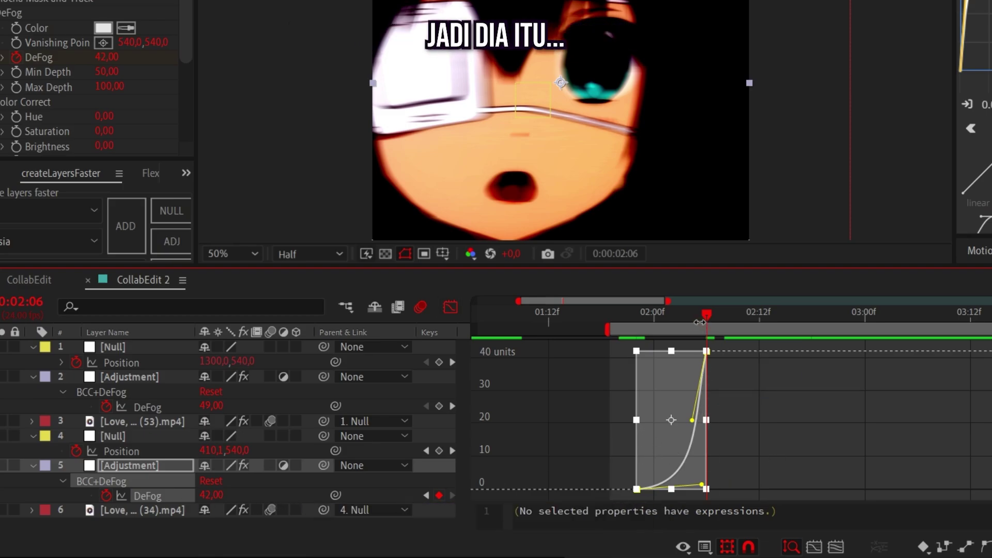
drag(703, 322, 696, 320)
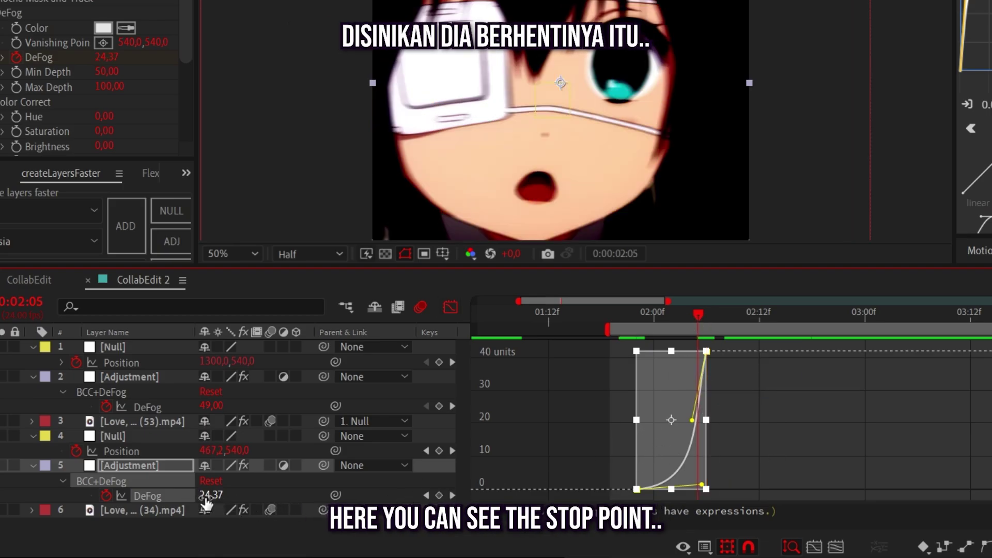
mouse_move(699, 421)
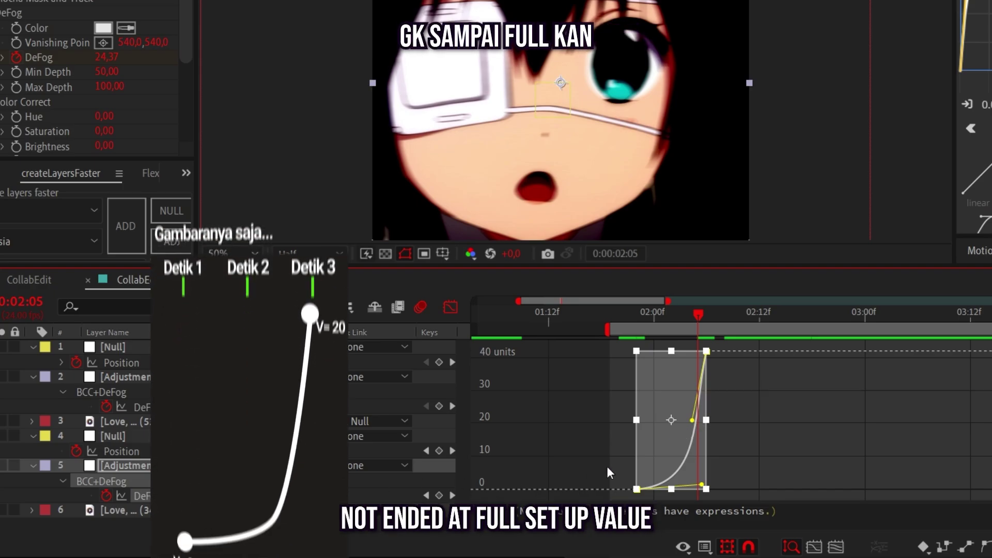
drag(698, 424, 695, 490)
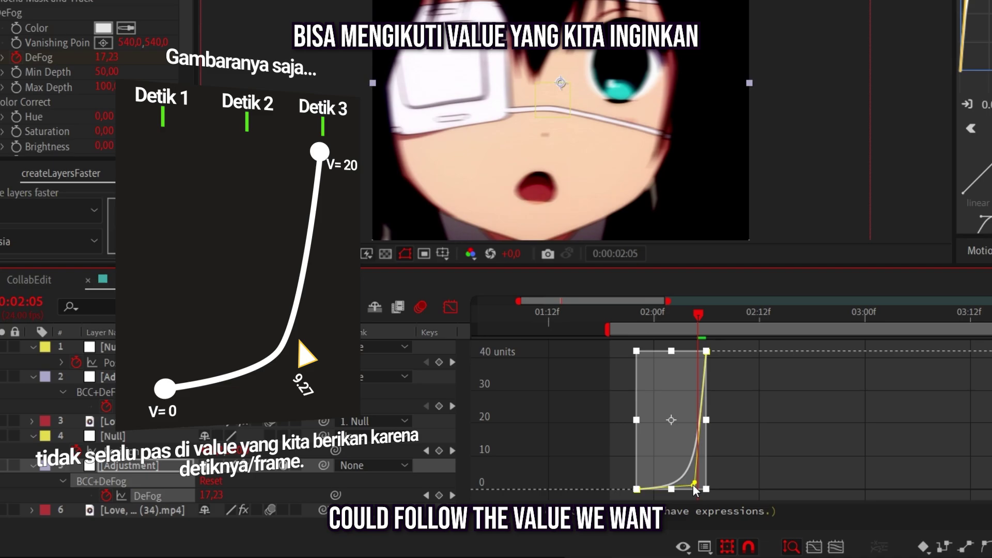
click(708, 313)
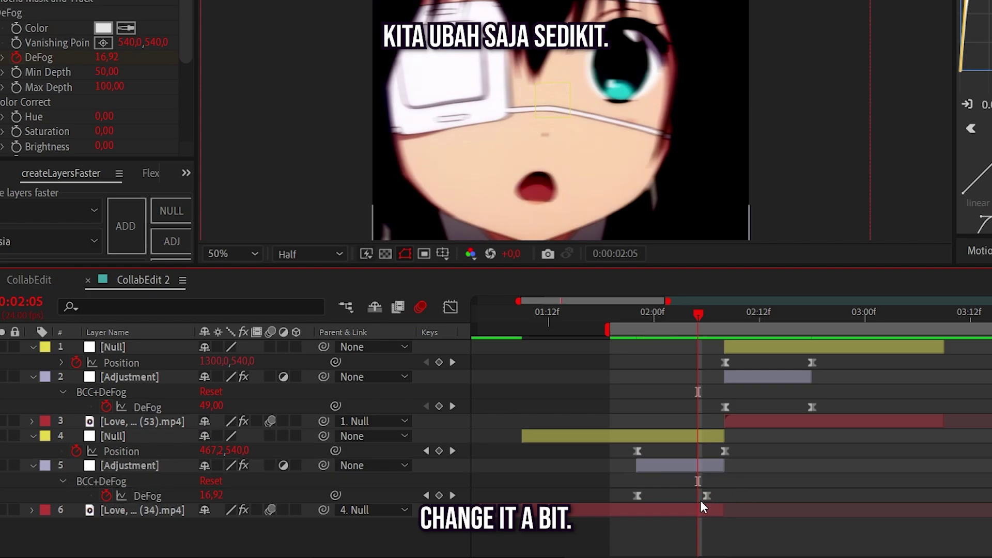
Nudge the lower layer's peak DeFog keyframe slightly later in the timeline
drag(706, 496, 715, 496)
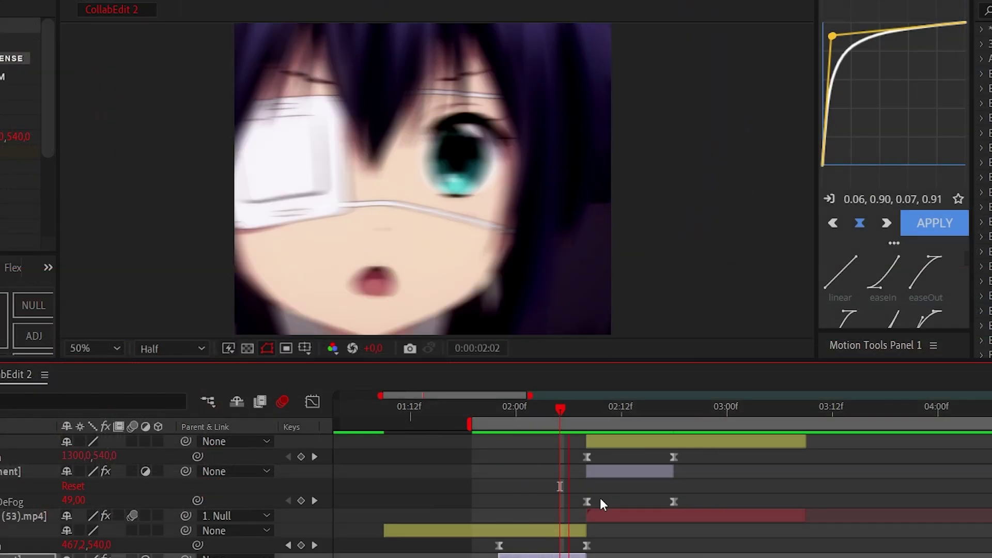